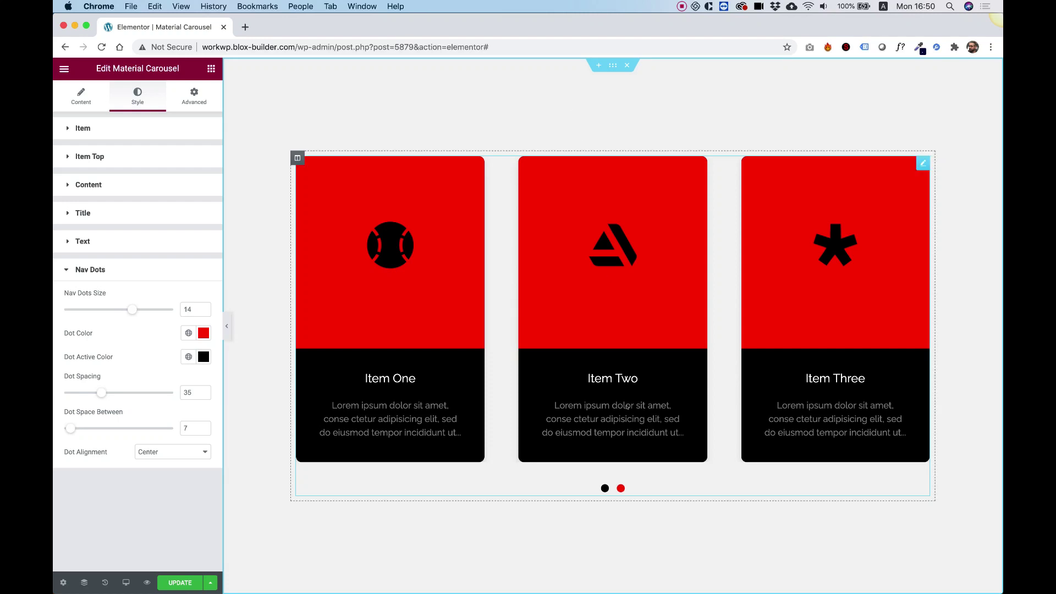
Step: Advance the finished red-and-black carousel to its next card to preview it
{"action": "left_click", "coordinate": [620, 488]}
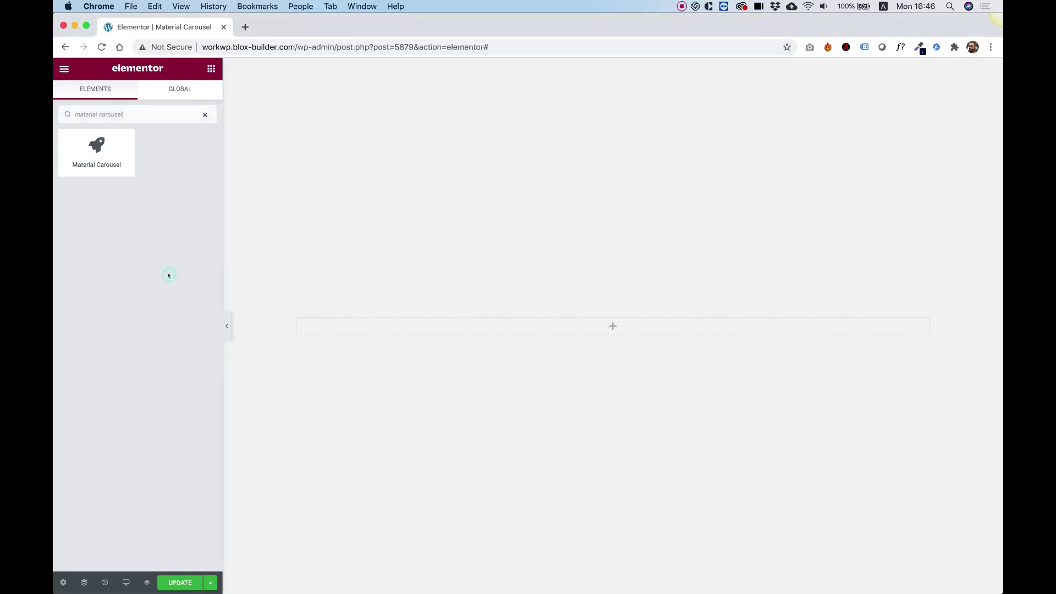
Step: Drop the Material Carousel widget onto the page and switch its autoplay off
{"action": "left_click_drag", "start_coordinate": [305, 177], "coordinate": [519, 320]}
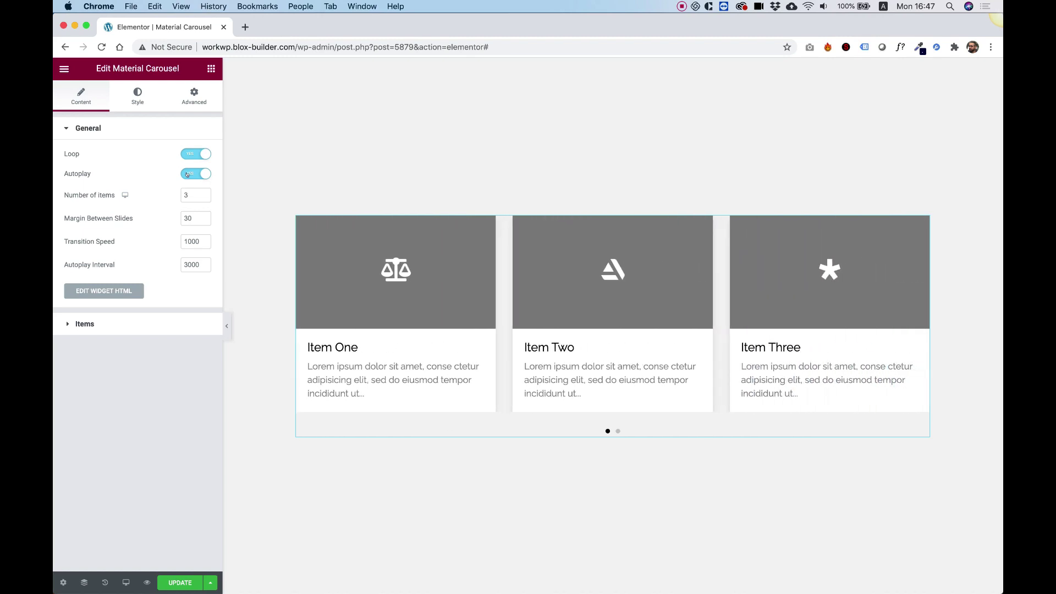
{"action": "left_click", "coordinate": [187, 174]}
Step: Set the carousel's number of items to 1 on tablet and 3 on desktop
{"action": "left_click", "coordinate": [191, 190]}
{"action": "double_click", "coordinate": [191, 189]}
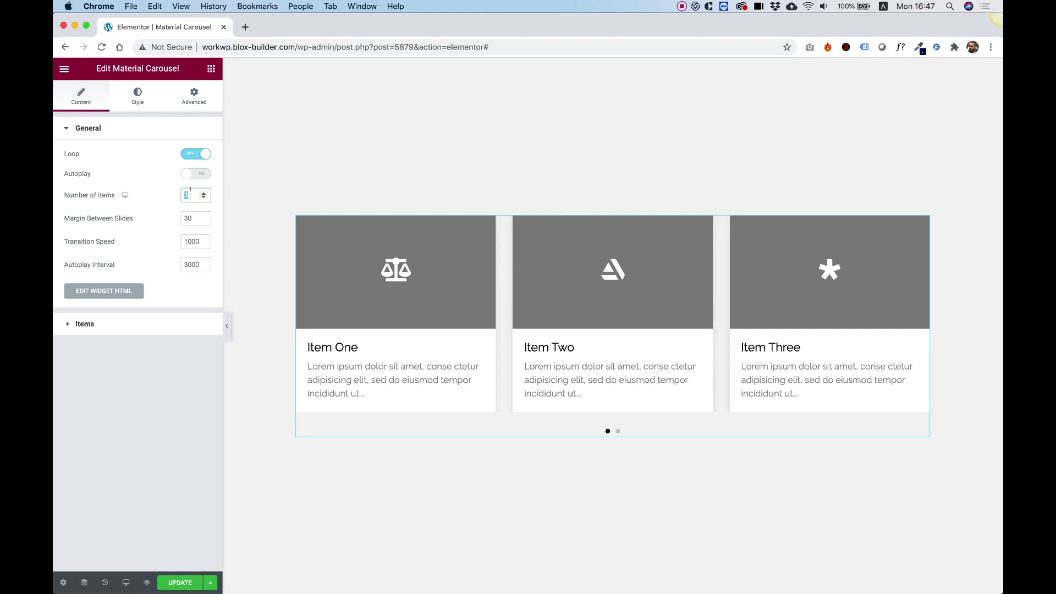
{"action": "type", "text": "4"}
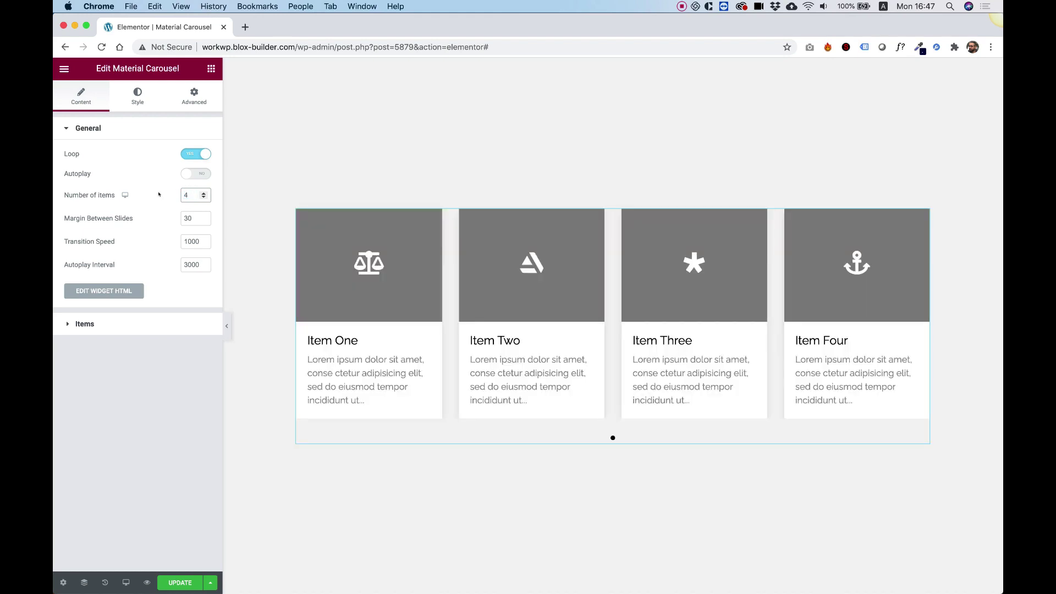
{"action": "left_click", "coordinate": [125, 196]}
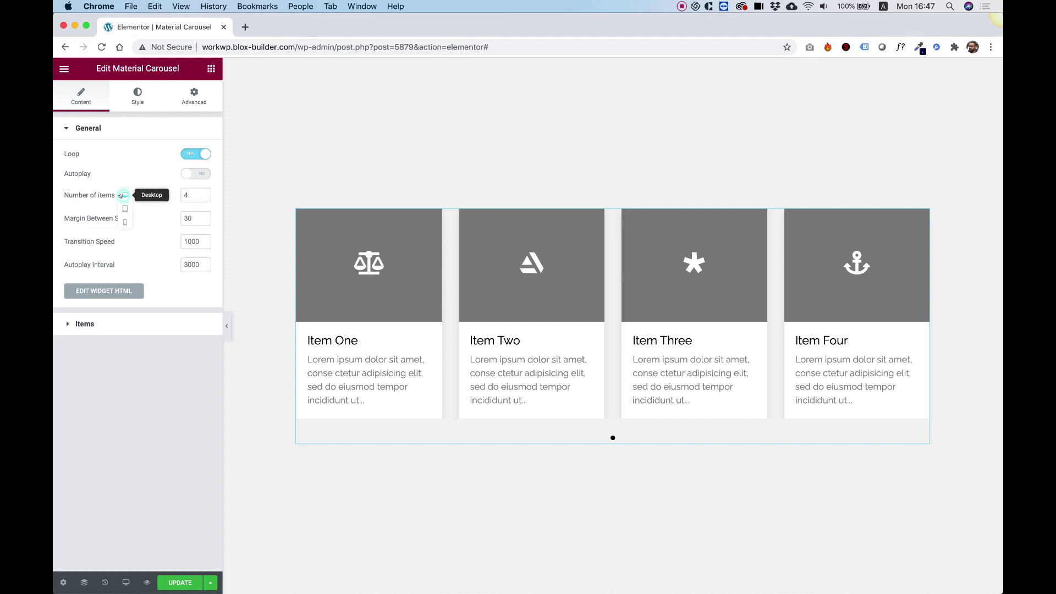
{"action": "left_click", "coordinate": [123, 209]}
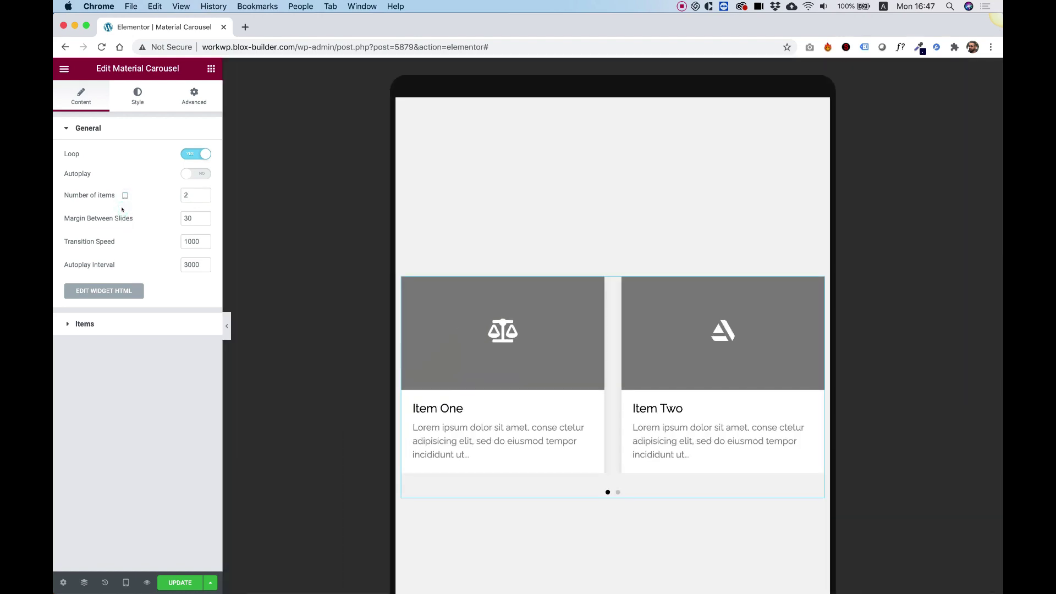
{"action": "double_click", "coordinate": [187, 195]}
{"action": "type", "text": "1"}
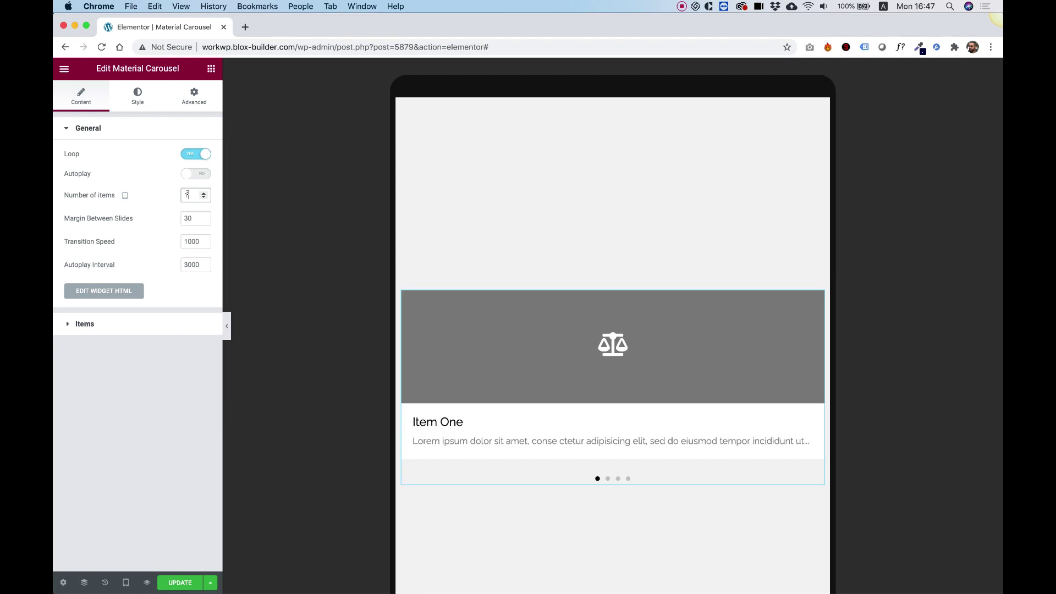
{"action": "left_click", "coordinate": [125, 181]}
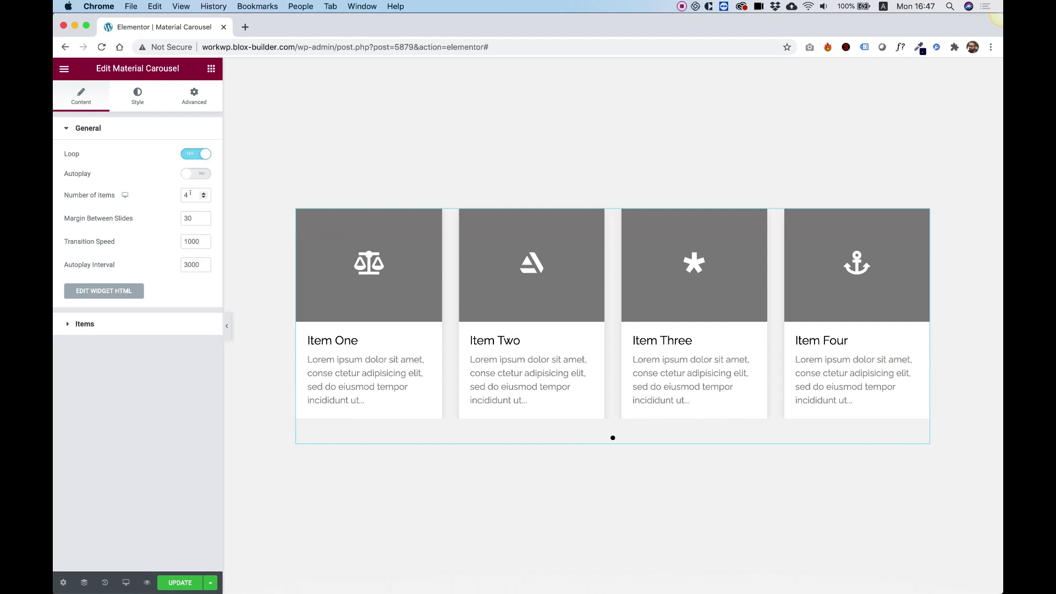
{"action": "double_click", "coordinate": [187, 195]}
{"action": "type", "text": "3"}
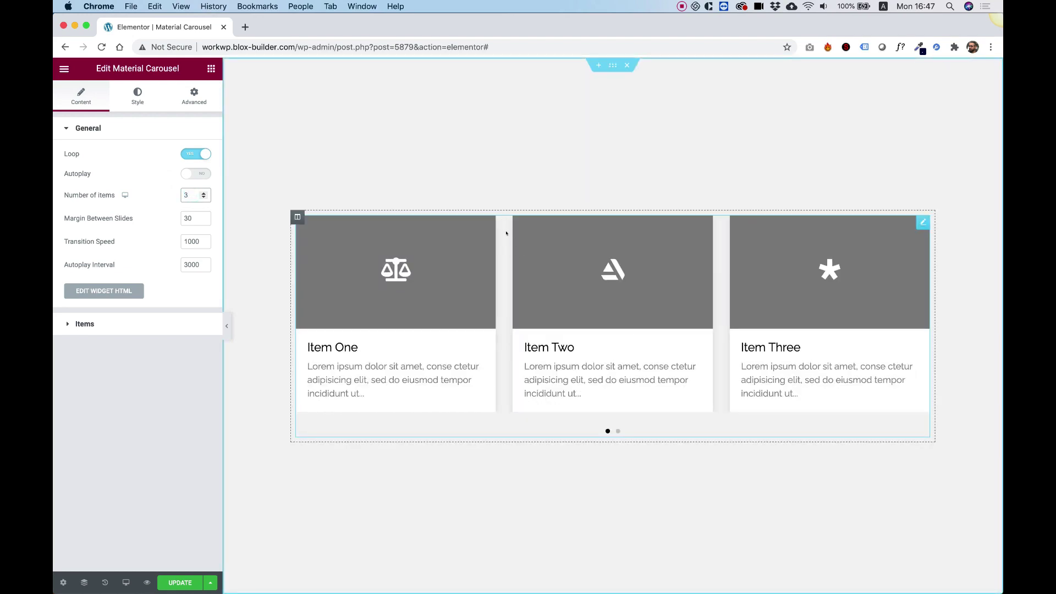
Step: Set Margin Between Slides to 60 and Transition Speed to 4000, previewing the slide
{"action": "left_click_drag", "start_coordinate": [186, 217], "coordinate": [174, 219]}
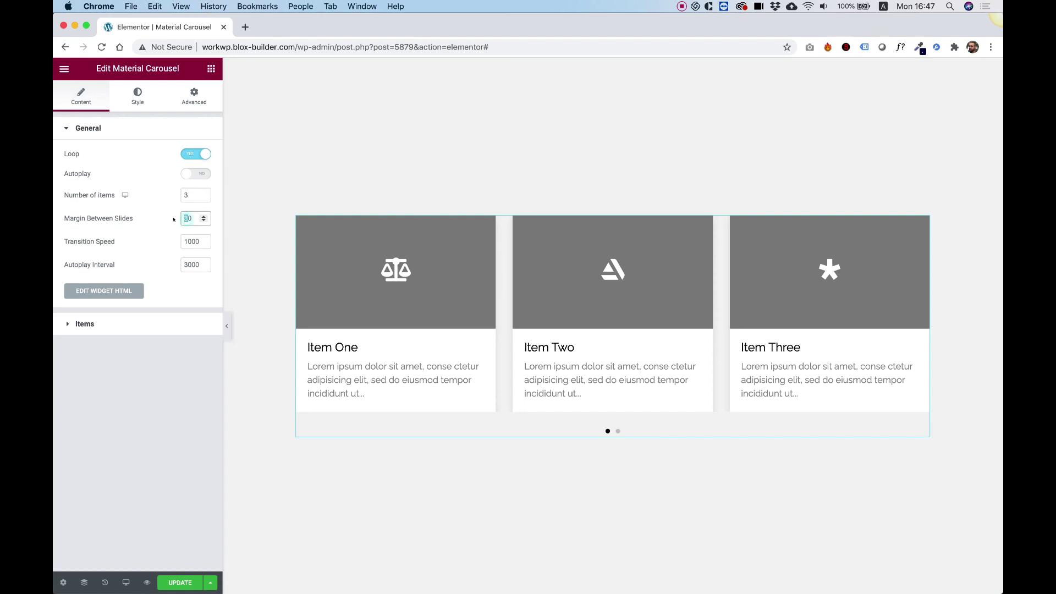
{"action": "type", "text": "6"}
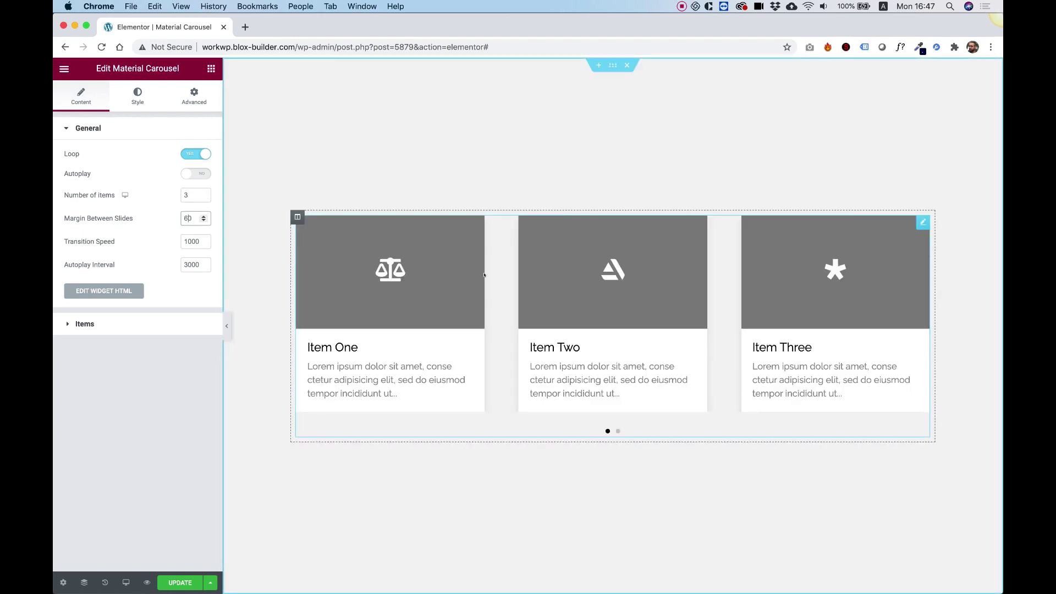
{"action": "left_click_drag", "start_coordinate": [188, 241], "coordinate": [182, 238]}
{"action": "left_click", "coordinate": [617, 431]}
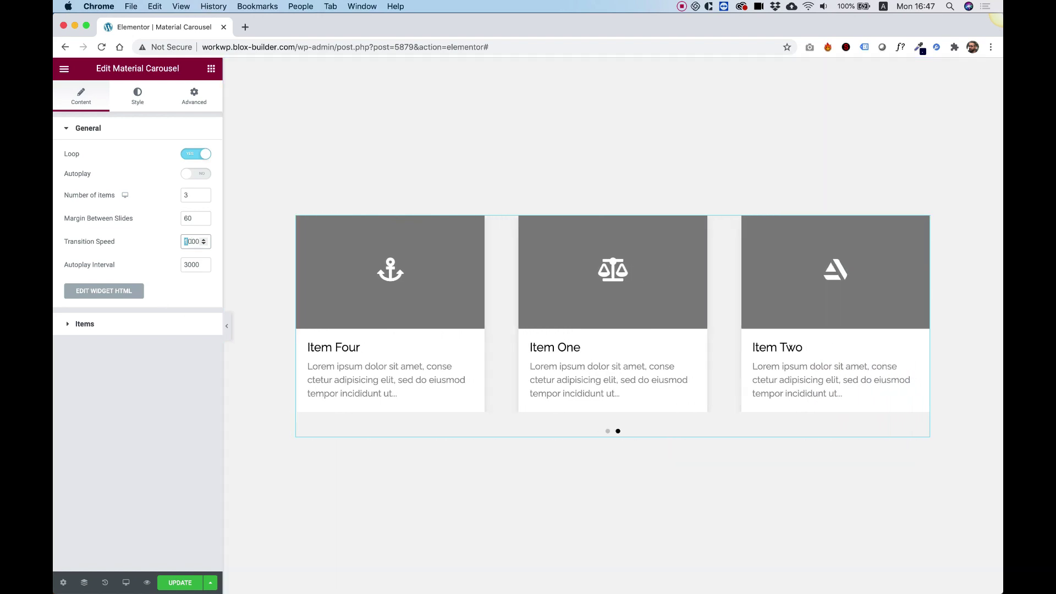
{"action": "type", "text": "4"}
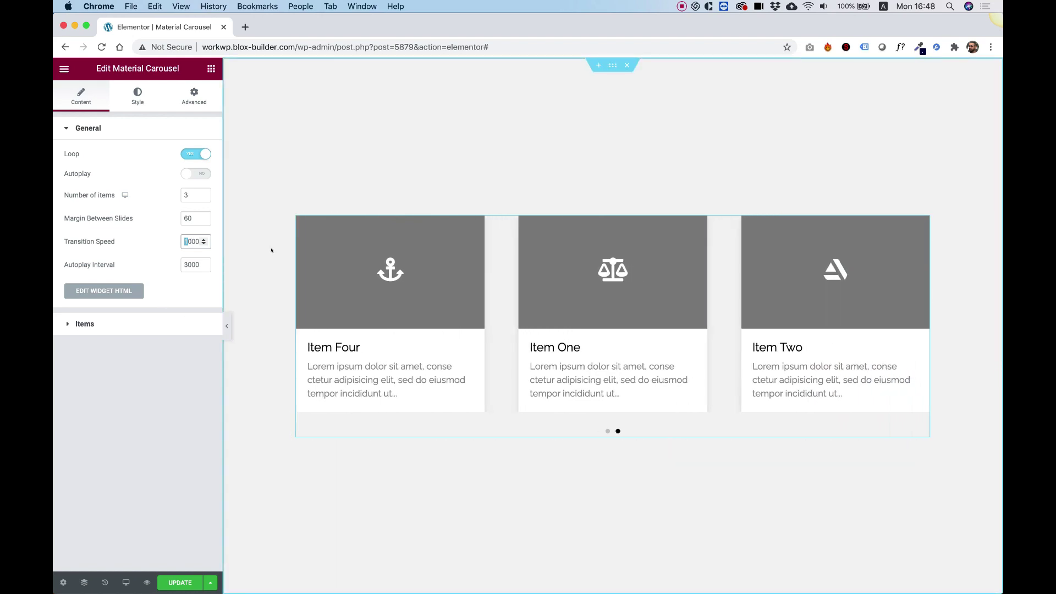
{"action": "left_click", "coordinate": [617, 431]}
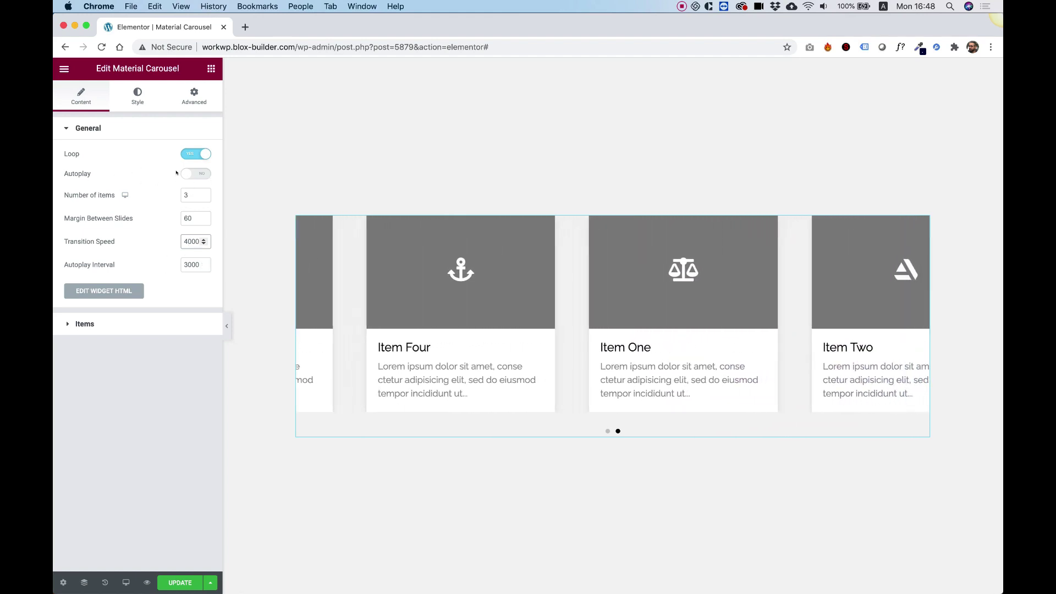
Step: Swap Item One's scales icon for the Baseball icon from the icon library
{"action": "left_click", "coordinate": [100, 324]}
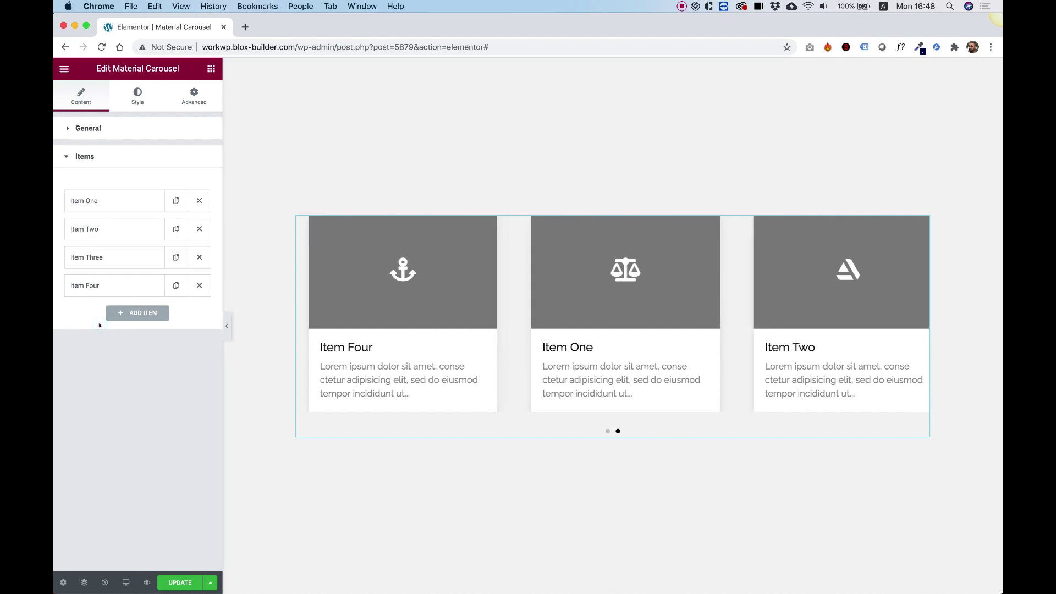
{"action": "left_click", "coordinate": [88, 201]}
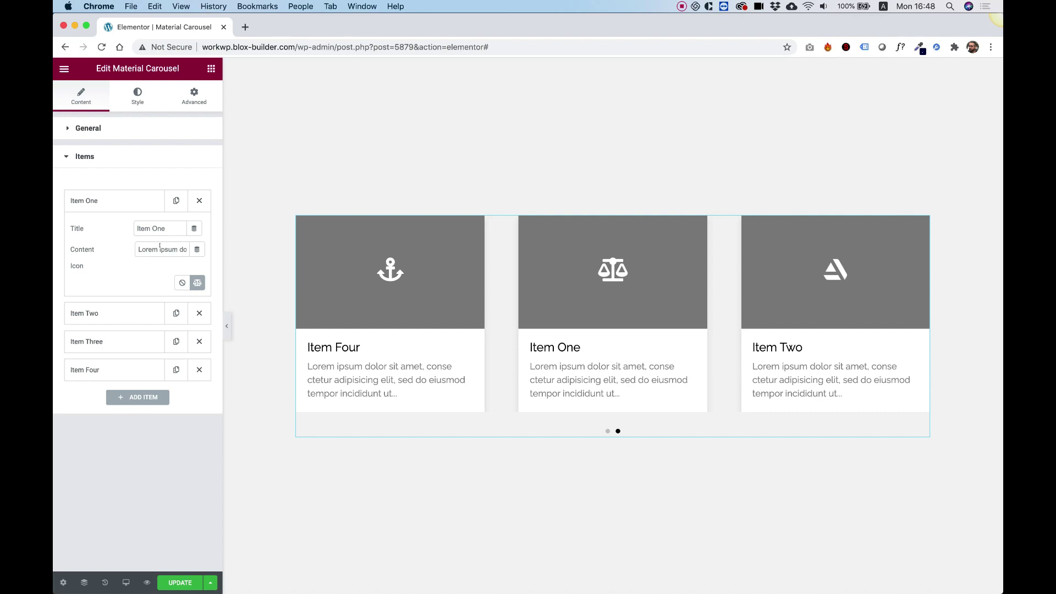
{"action": "left_click", "coordinate": [197, 283]}
{"action": "left_click", "coordinate": [553, 279]}
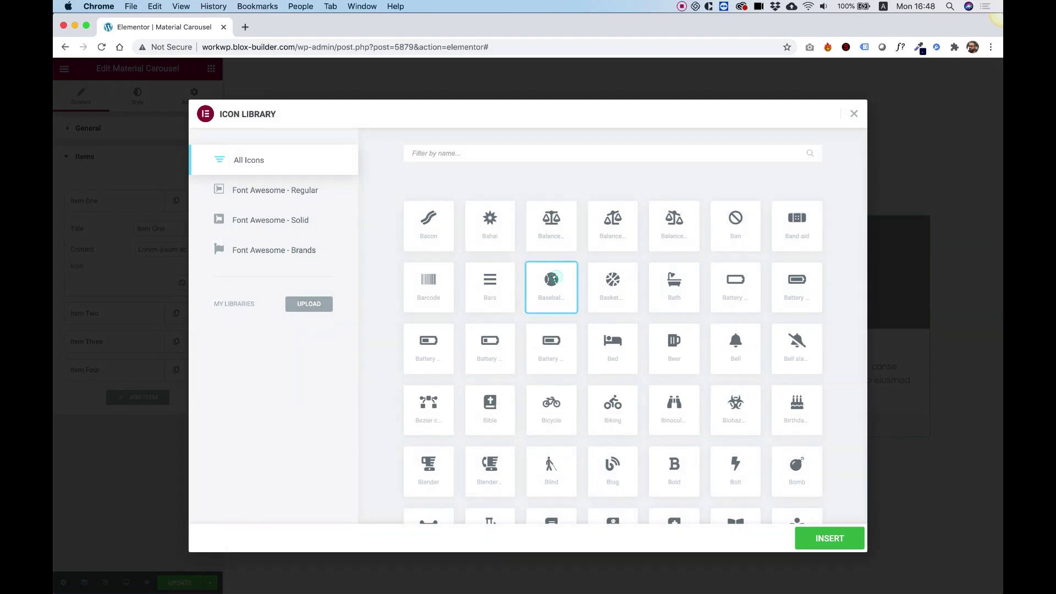
{"action": "left_click", "coordinate": [830, 538]}
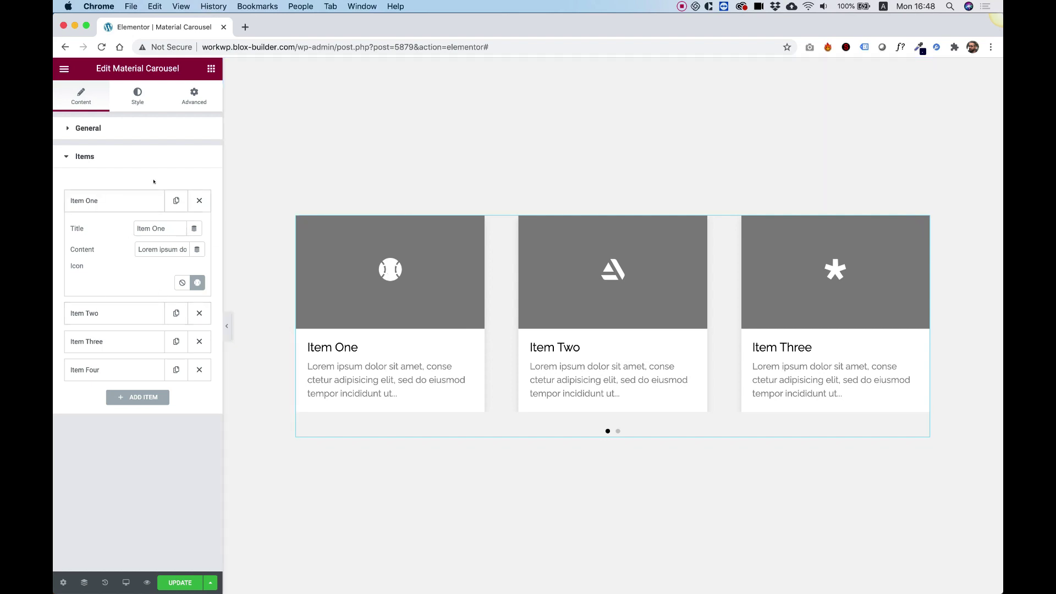
Step: Round the card corners to 10 and make the card tops taller and bright red
{"action": "left_click", "coordinate": [135, 96]}
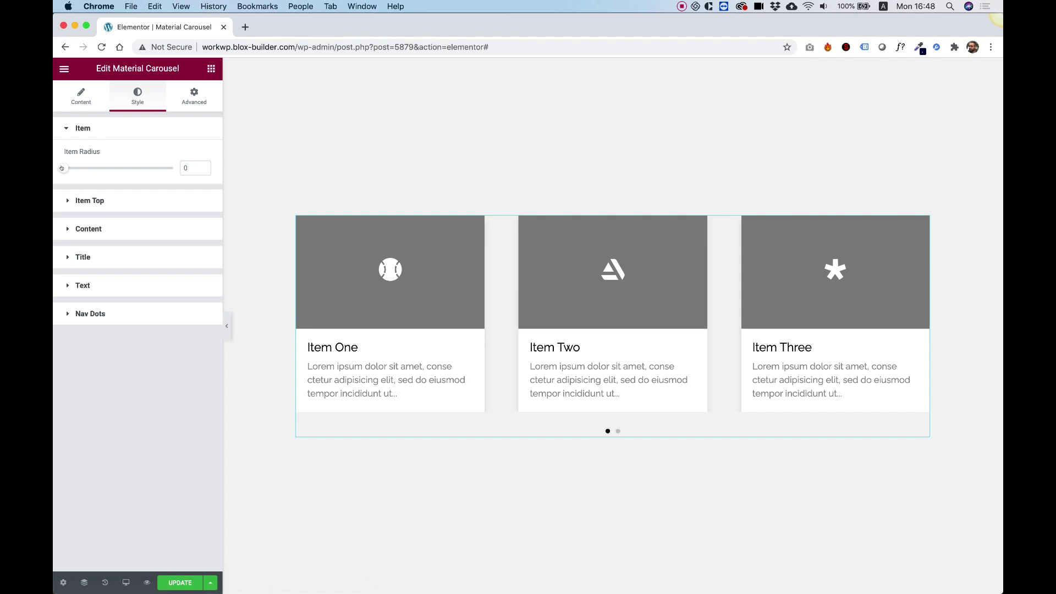
{"action": "mouse_move", "coordinate": [63, 168]}
{"action": "left_mouse_down"}
{"action": "mouse_move", "coordinate": [170, 168]}
{"action": "mouse_move", "coordinate": [73, 172]}
{"action": "left_mouse_up"}
{"action": "left_click", "coordinate": [85, 200]}
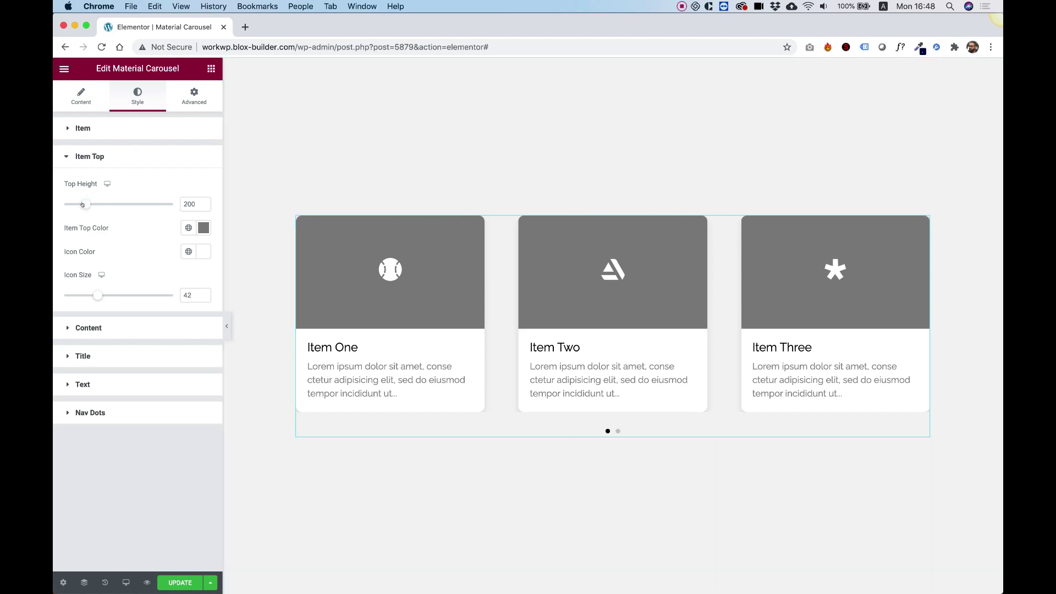
{"action": "left_click_drag", "start_coordinate": [83, 204], "coordinate": [116, 204]}
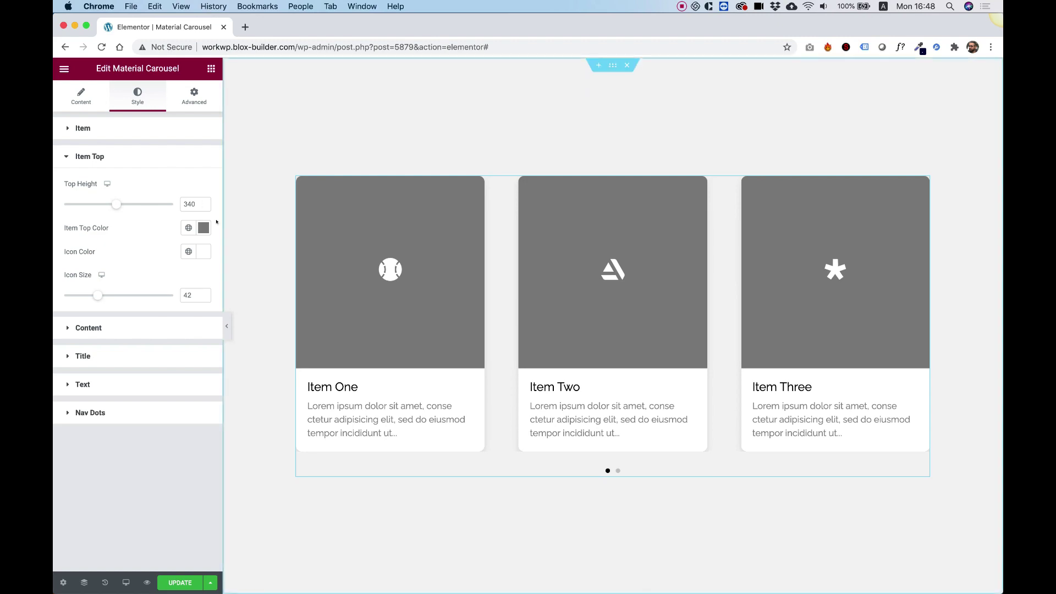
{"action": "left_click", "coordinate": [203, 228]}
{"action": "left_click", "coordinate": [194, 278]}
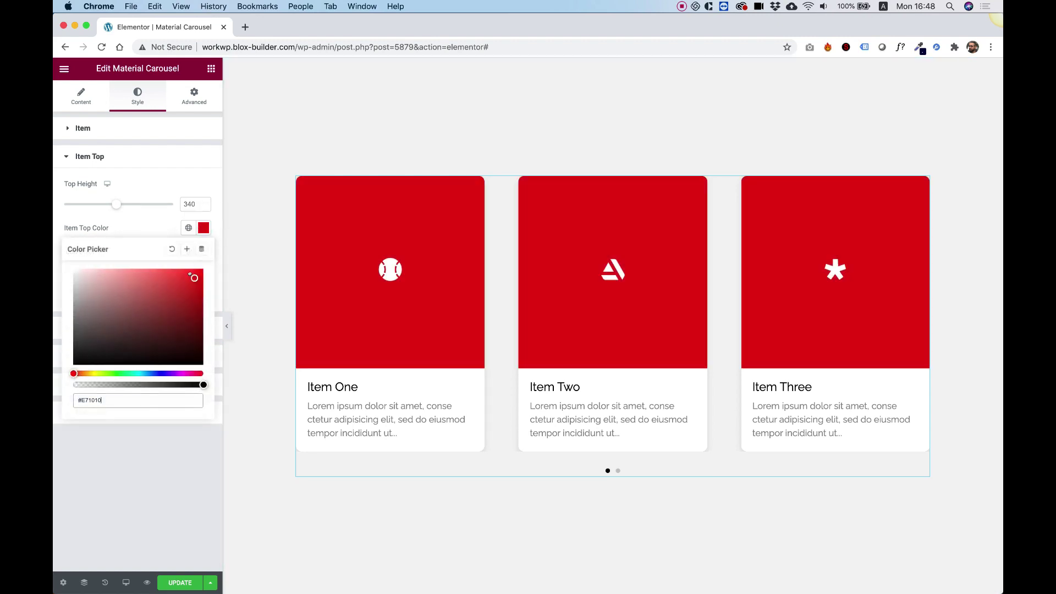
{"action": "left_click_drag", "start_coordinate": [190, 274], "coordinate": [205, 268]}
{"action": "left_click", "coordinate": [167, 176]}
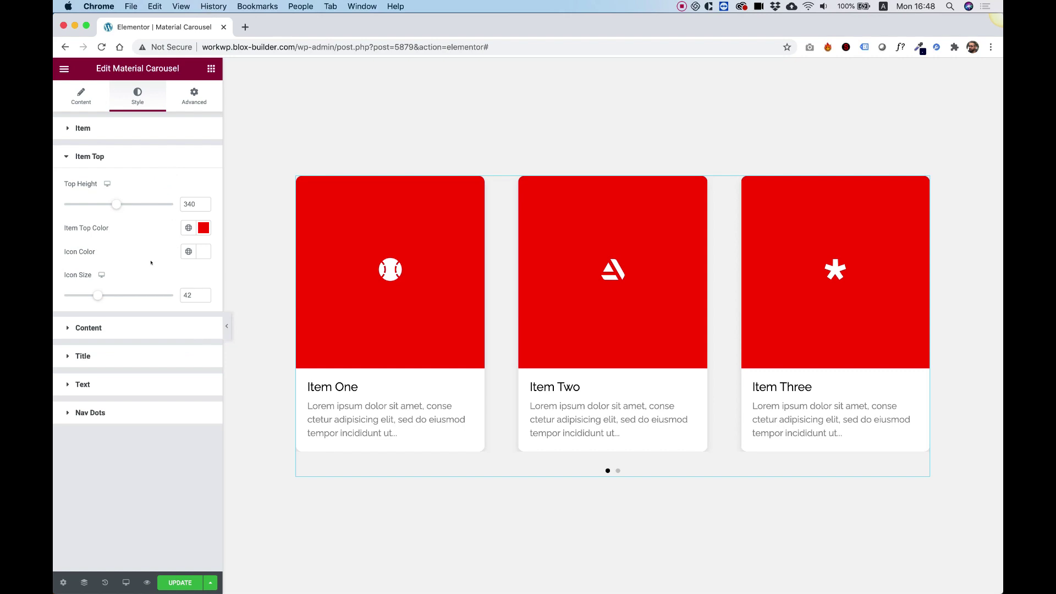
Step: Make the card icons black (#000000) and enlarge them to size 85
{"action": "left_click", "coordinate": [196, 252]}
{"action": "left_click", "coordinate": [202, 408]}
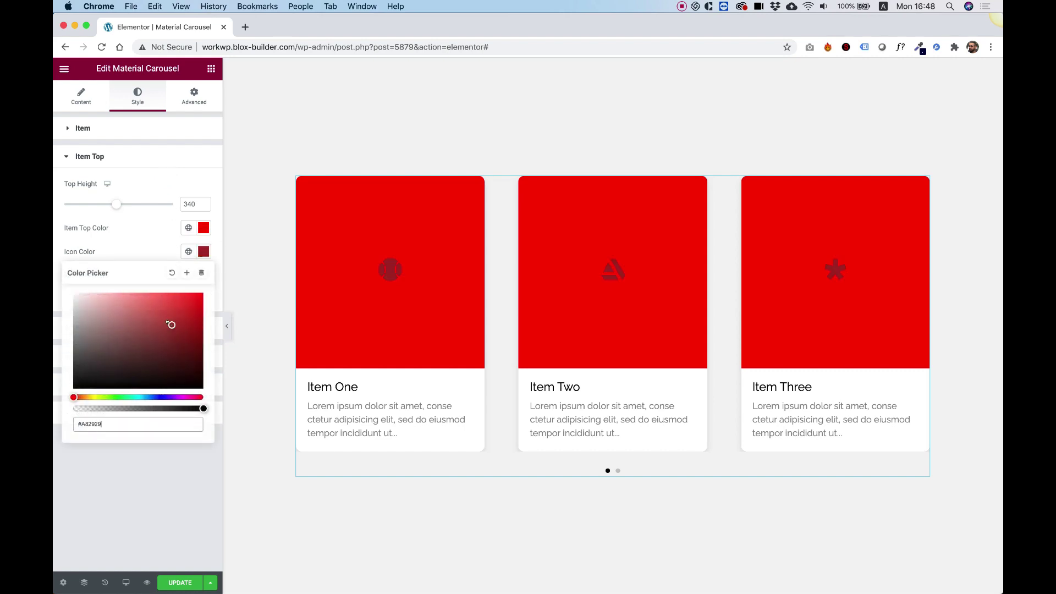
{"action": "left_click", "coordinate": [136, 250]}
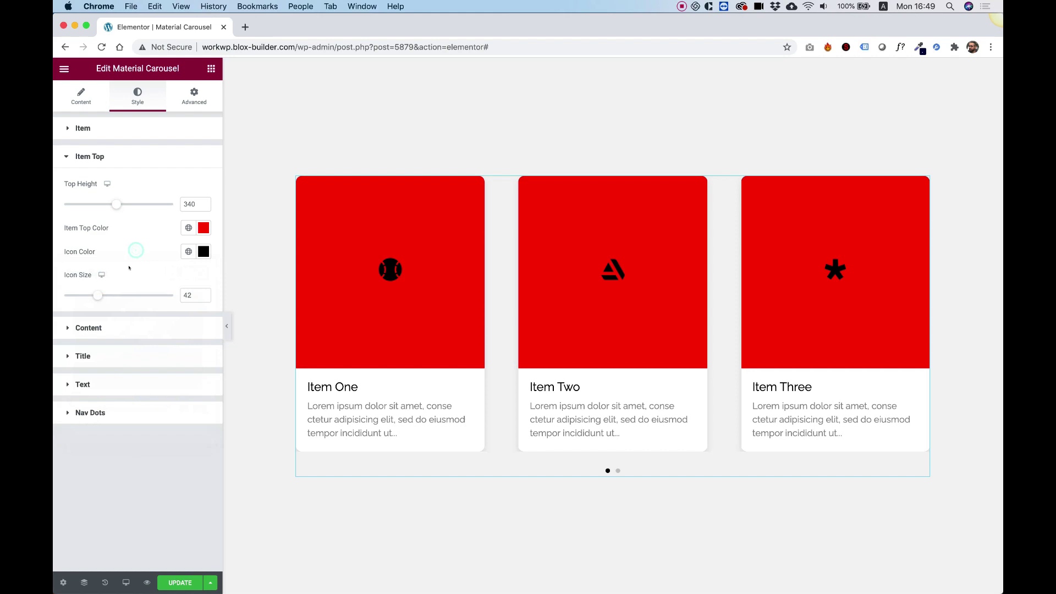
{"action": "left_click_drag", "start_coordinate": [98, 296], "coordinate": [151, 288]}
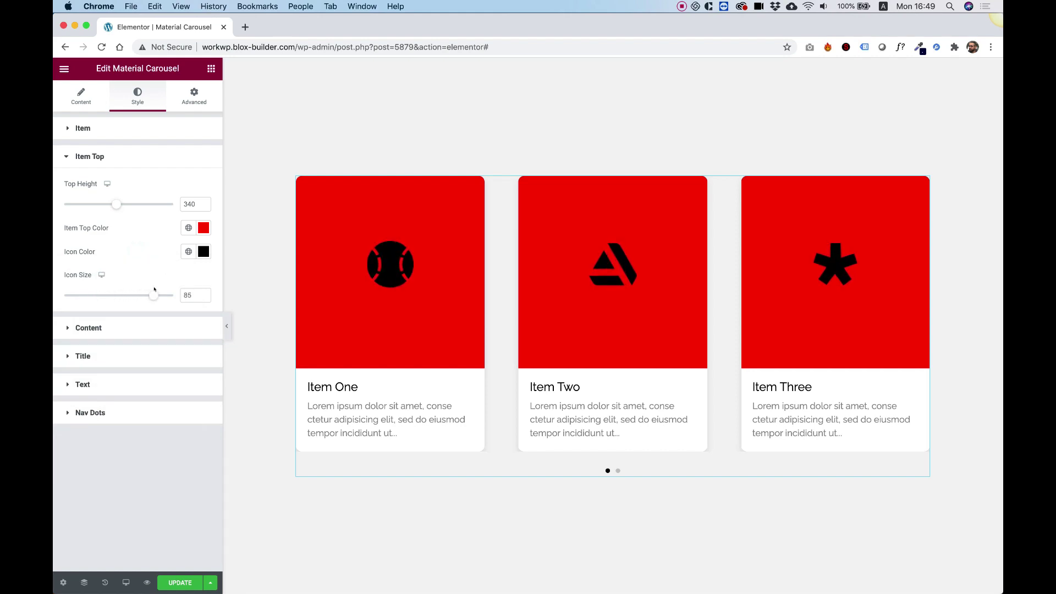
Step: Set the card content padding to 40 on every side
{"action": "left_click", "coordinate": [93, 327]}
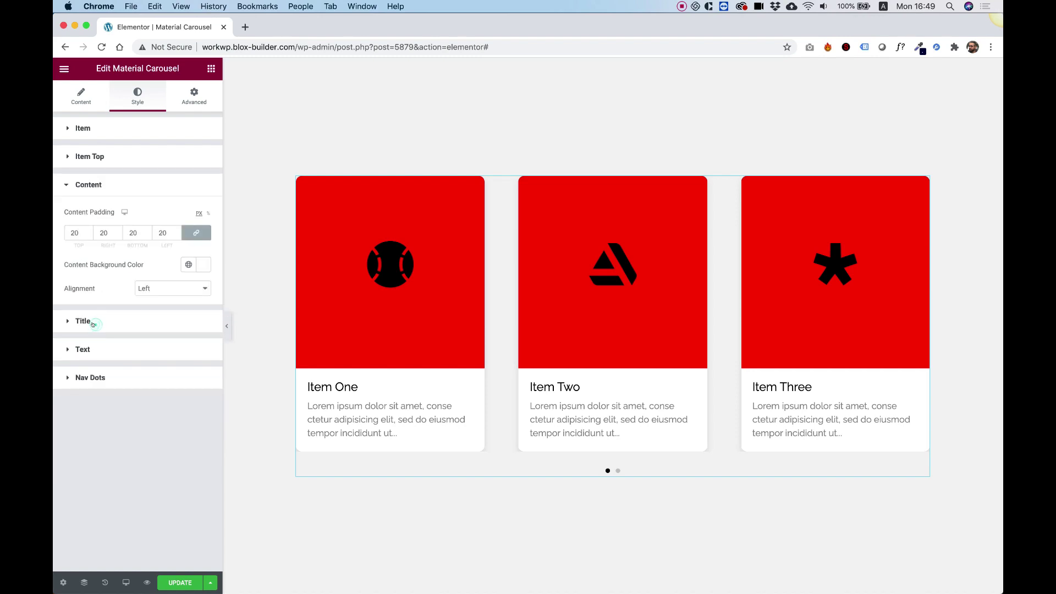
{"action": "left_click", "coordinate": [79, 232]}
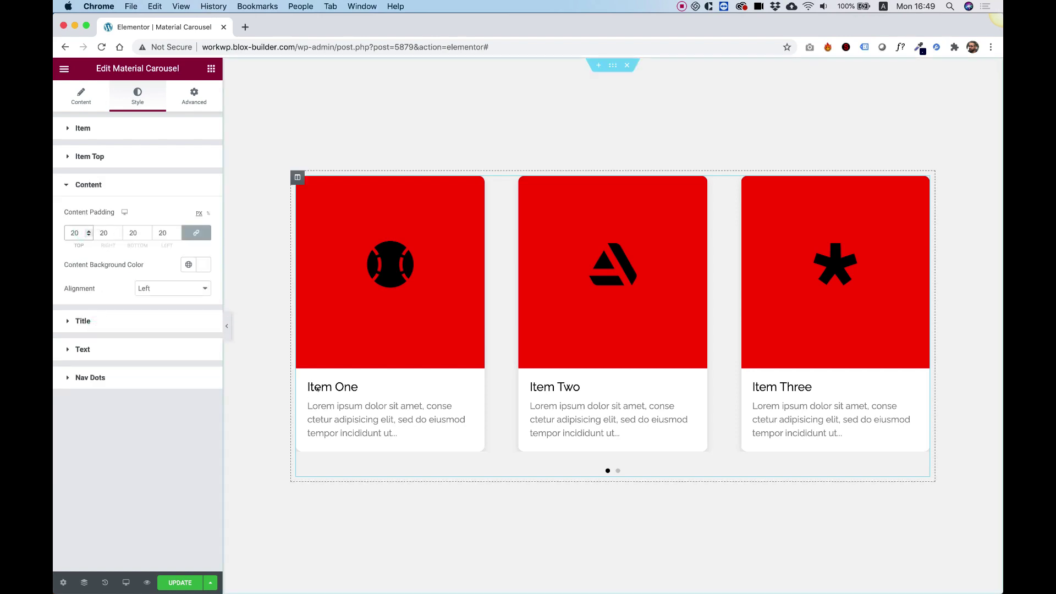
{"action": "key", "text": "Up"}
{"action": "key", "text": "Up"}
{"action": "key", "text": "Up"}
{"action": "key", "text": "Up"}
{"action": "key", "text": "Up"}
{"action": "key", "text": "Up"}
{"action": "key", "text": "Up"}
{"action": "key", "text": "Up"}
{"action": "key", "text": "Up"}
{"action": "key", "text": "Up"}
{"action": "key", "text": "Up"}
{"action": "key", "text": "Up"}
{"action": "key", "text": "Up"}
{"action": "key", "text": "Up"}
{"action": "key", "text": "Up"}
{"action": "key", "text": "Up"}
{"action": "key", "text": "Up"}
{"action": "key", "text": "Up"}
{"action": "key", "text": "Up"}
{"action": "key", "text": "Up"}
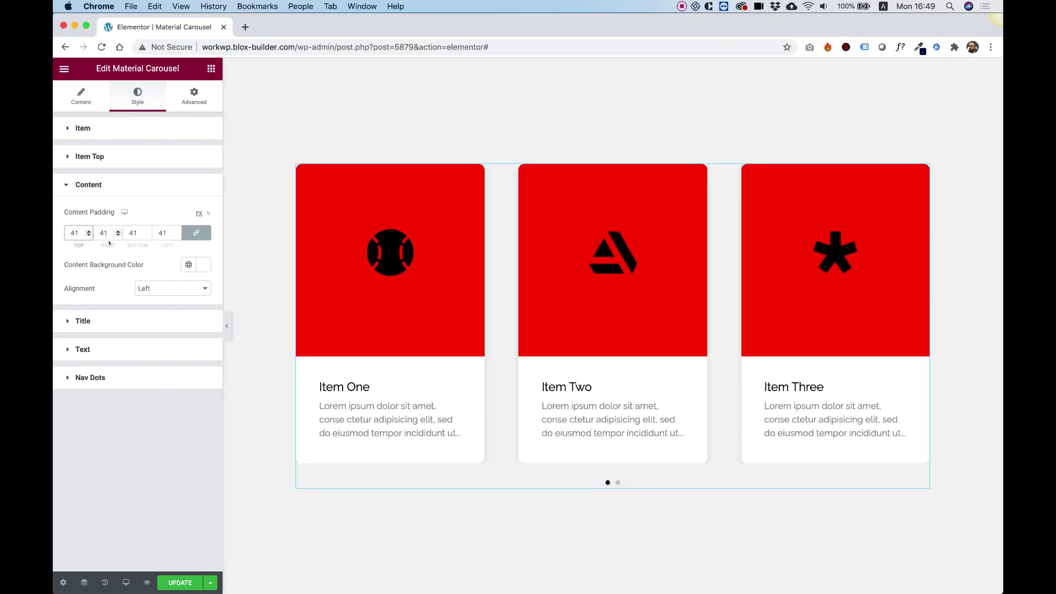
{"action": "key", "text": "Down"}
Step: Give the card content a black (#000000) background and centre its alignment
{"action": "left_click", "coordinate": [204, 264]}
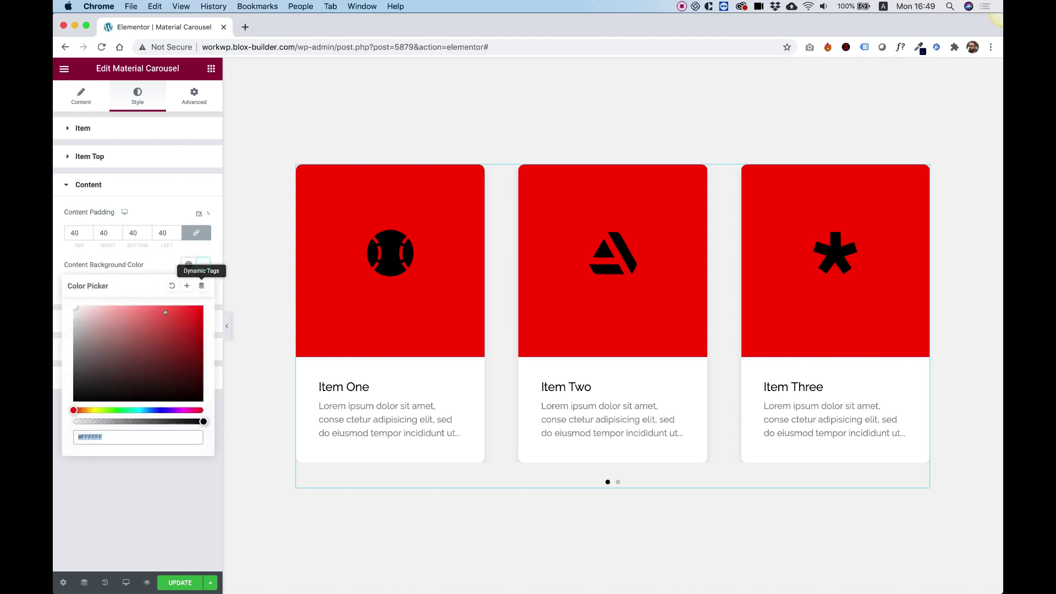
{"action": "left_click_drag", "start_coordinate": [165, 312], "coordinate": [204, 406]}
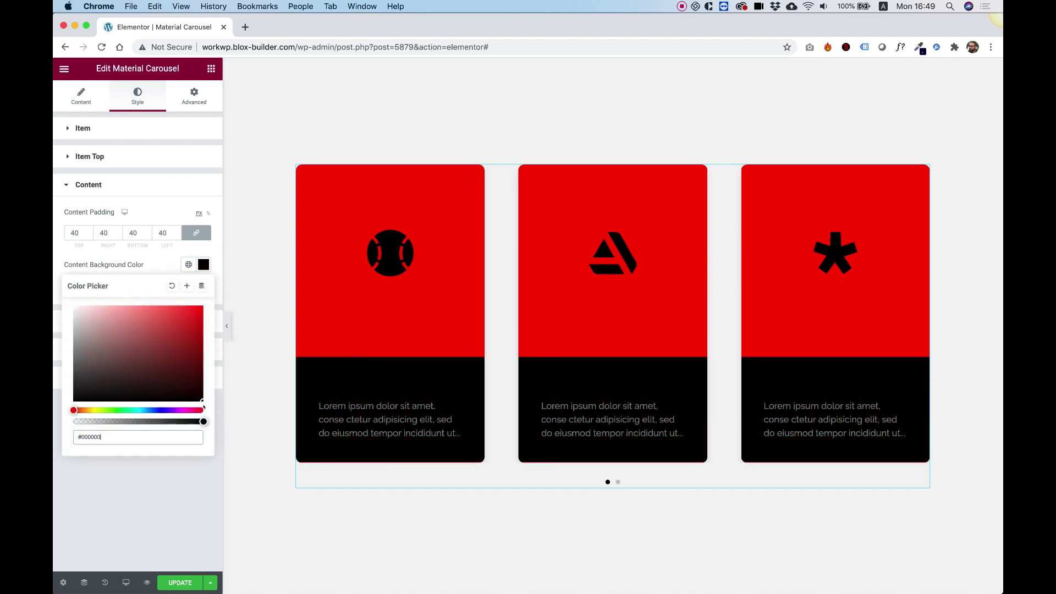
{"action": "left_click", "coordinate": [173, 533]}
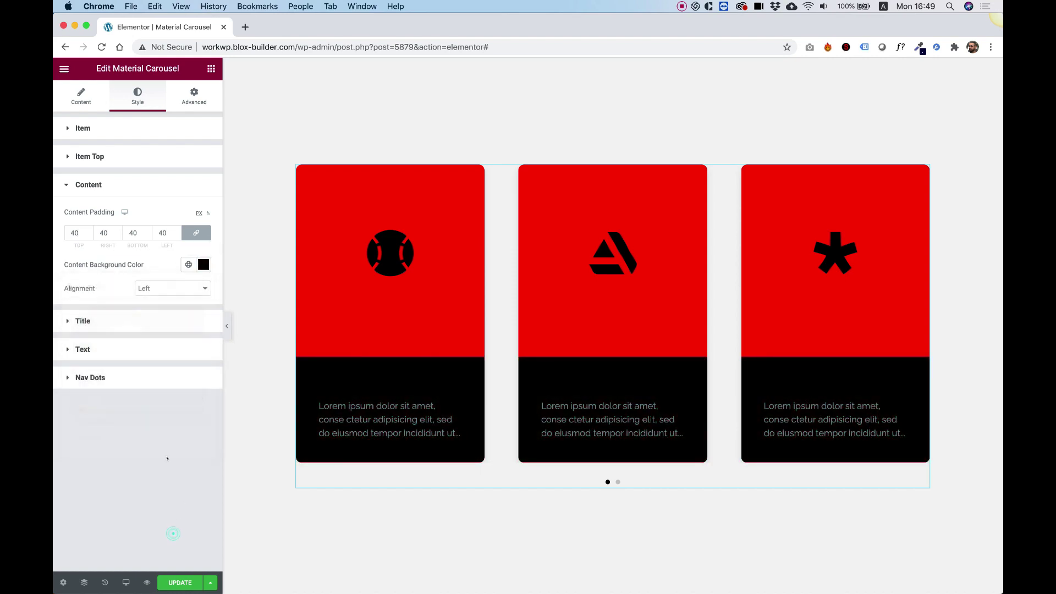
{"action": "left_click", "coordinate": [149, 289]}
{"action": "left_click", "coordinate": [154, 302]}
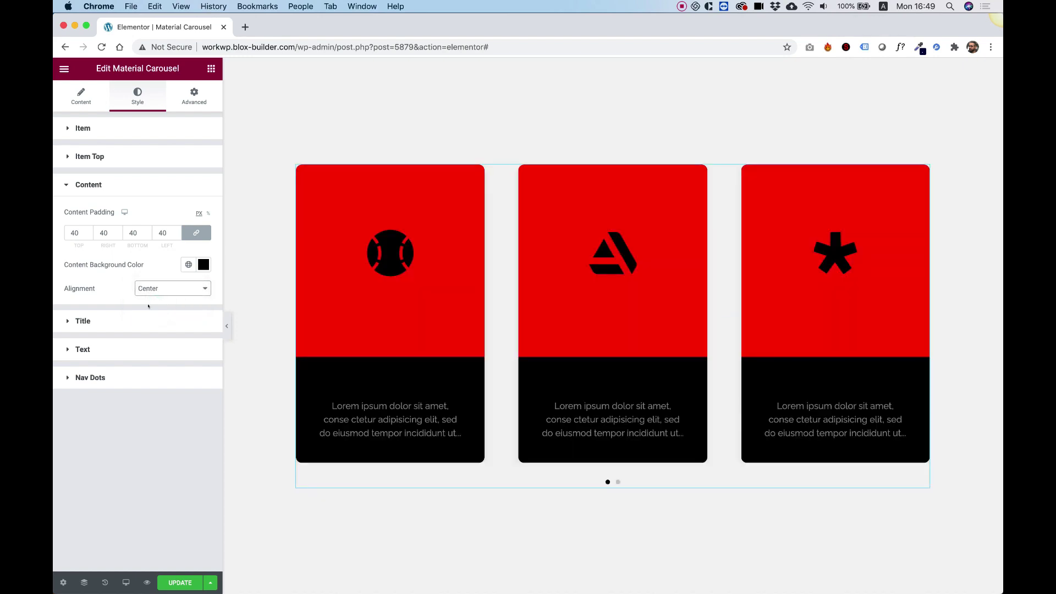
{"action": "left_click", "coordinate": [82, 321]}
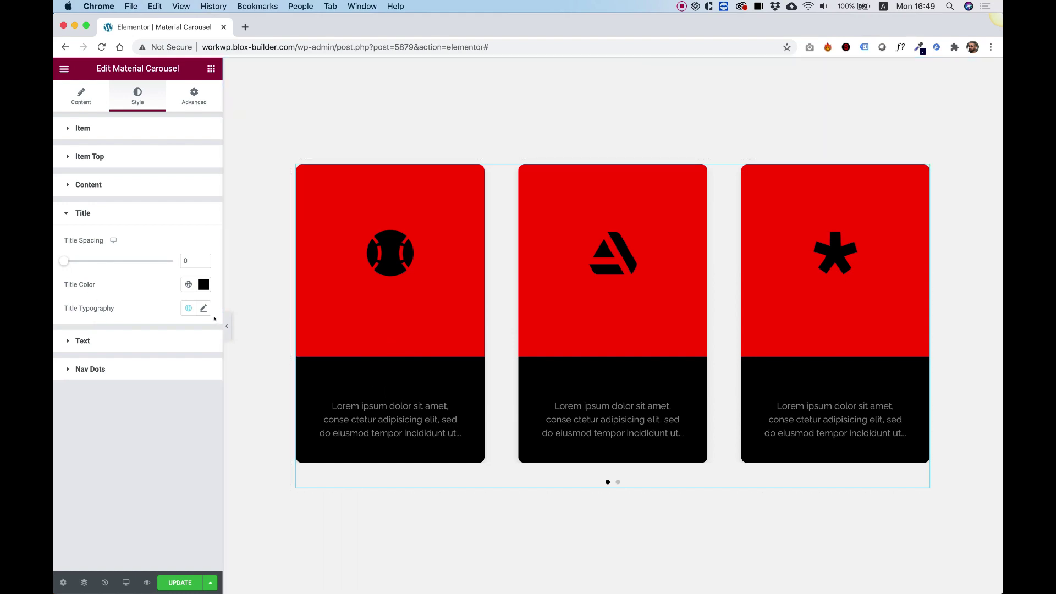
Step: Make the item titles white (#FFFFFF) and widen the text spacing to 24
{"action": "left_click", "coordinate": [202, 286]}
{"action": "left_click_drag", "start_coordinate": [138, 348], "coordinate": [56, 317]}
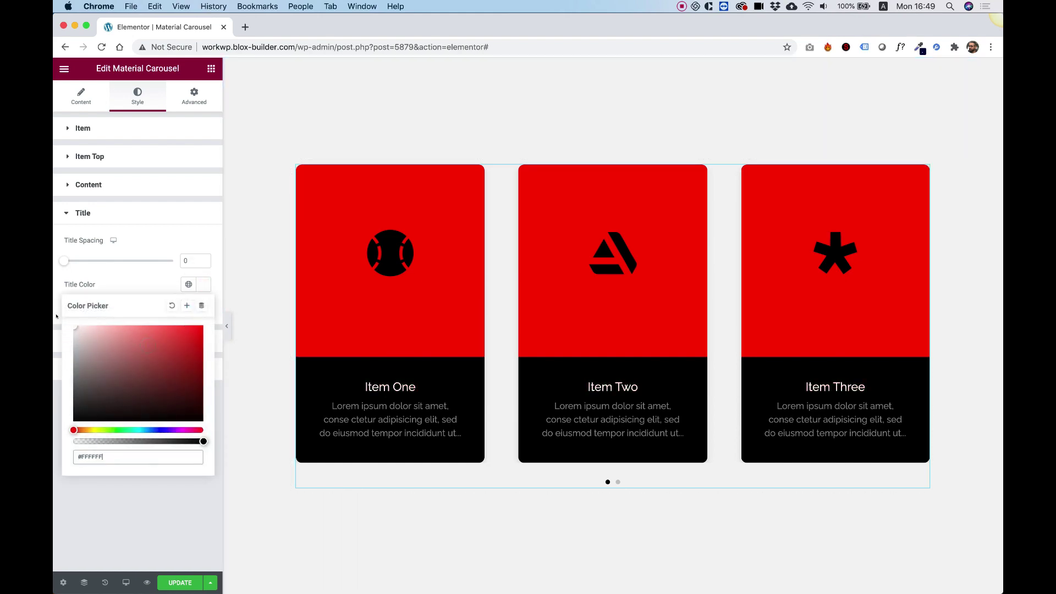
{"action": "left_click", "coordinate": [91, 275]}
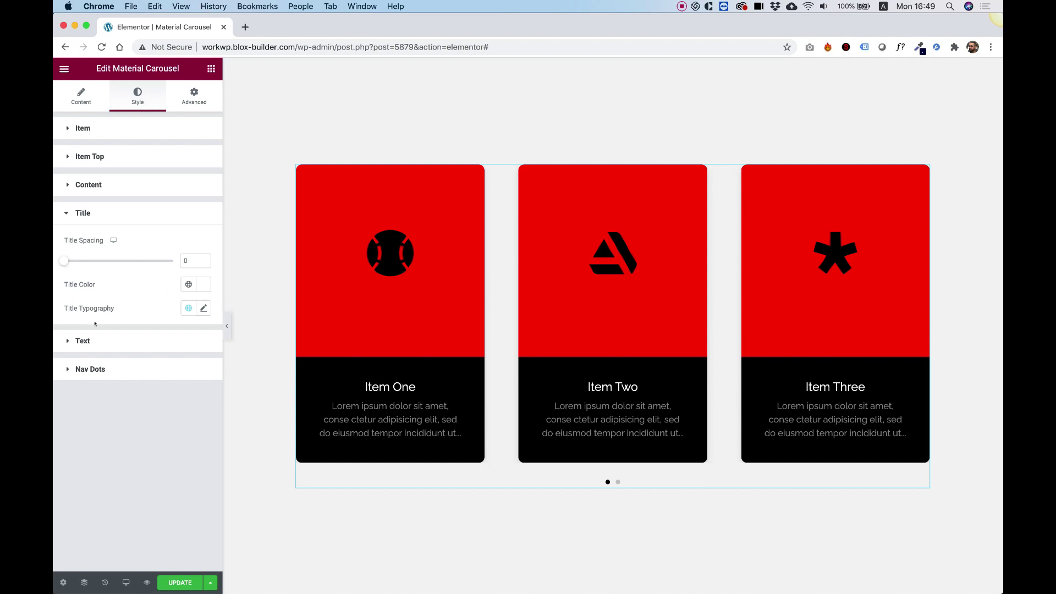
{"action": "left_click", "coordinate": [91, 340]}
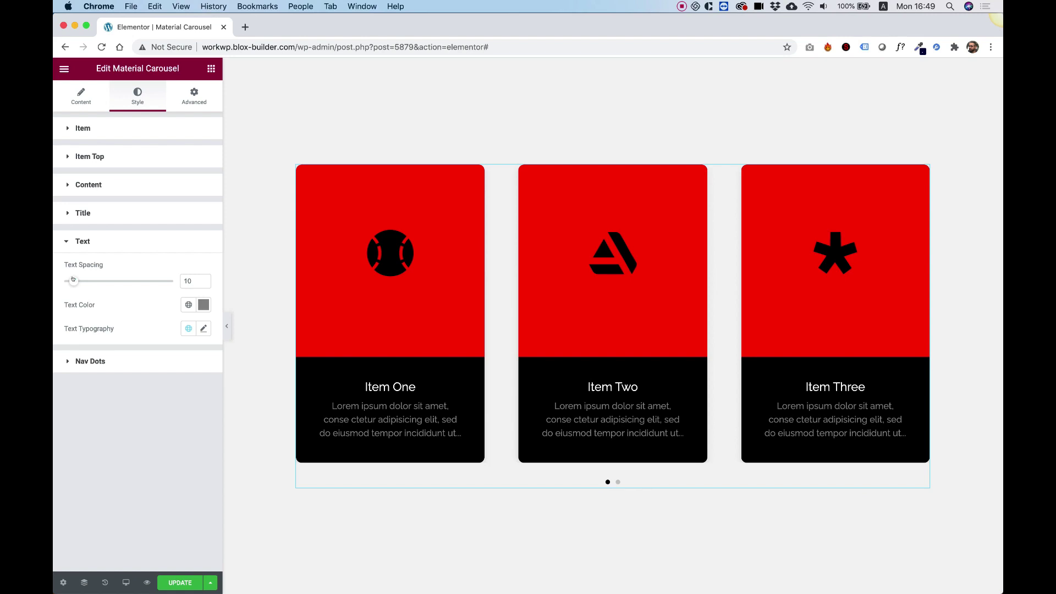
{"action": "left_click_drag", "start_coordinate": [78, 281], "coordinate": [88, 280]}
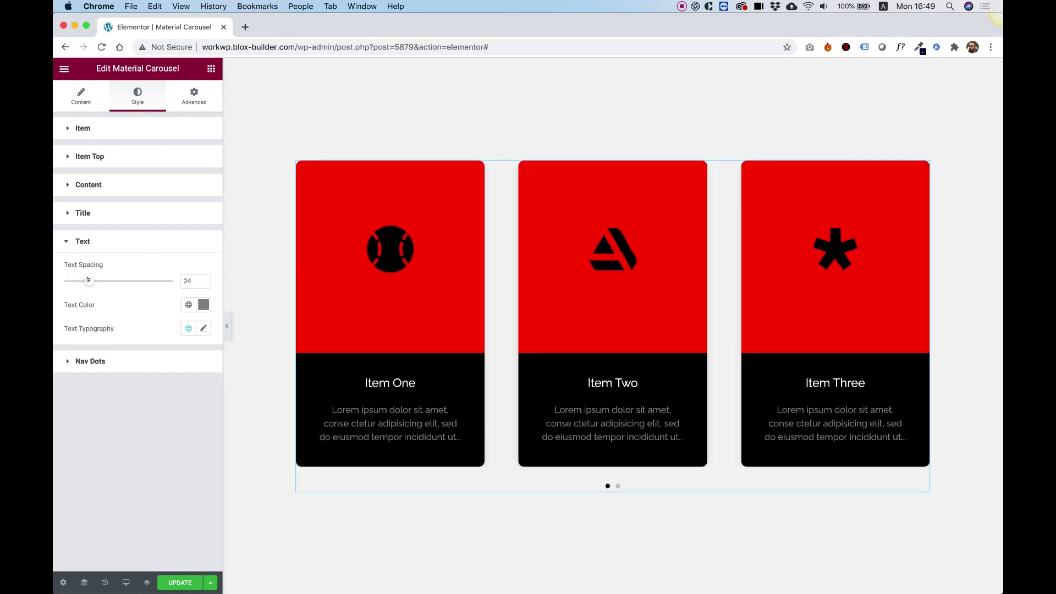
Step: Style the nav dots: size 14, red dot colour, spacing 35, and 7 between dots
{"action": "left_click", "coordinate": [105, 359]}
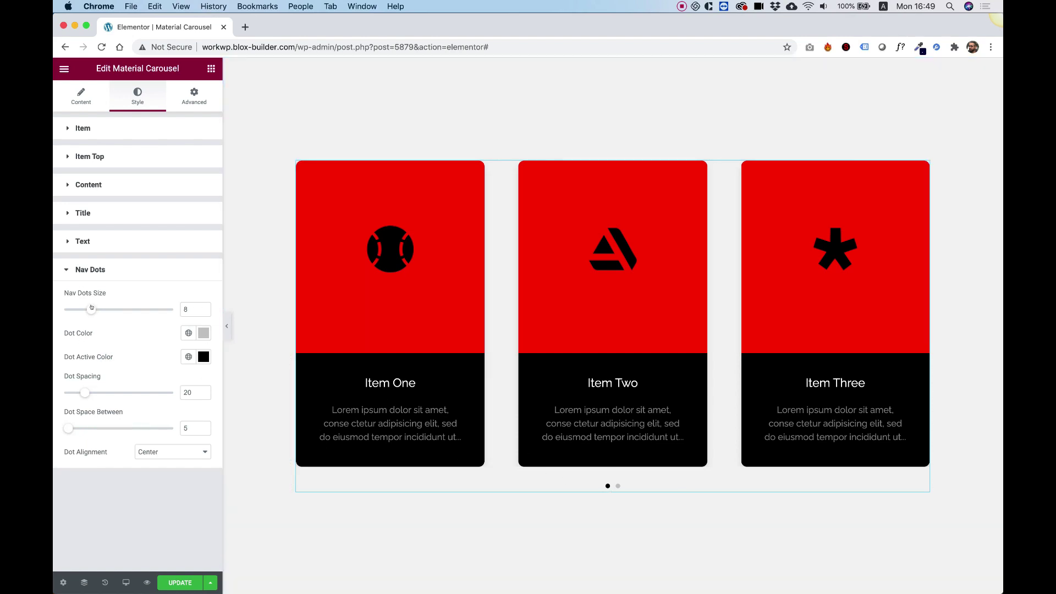
{"action": "left_click_drag", "start_coordinate": [91, 309], "coordinate": [128, 306]}
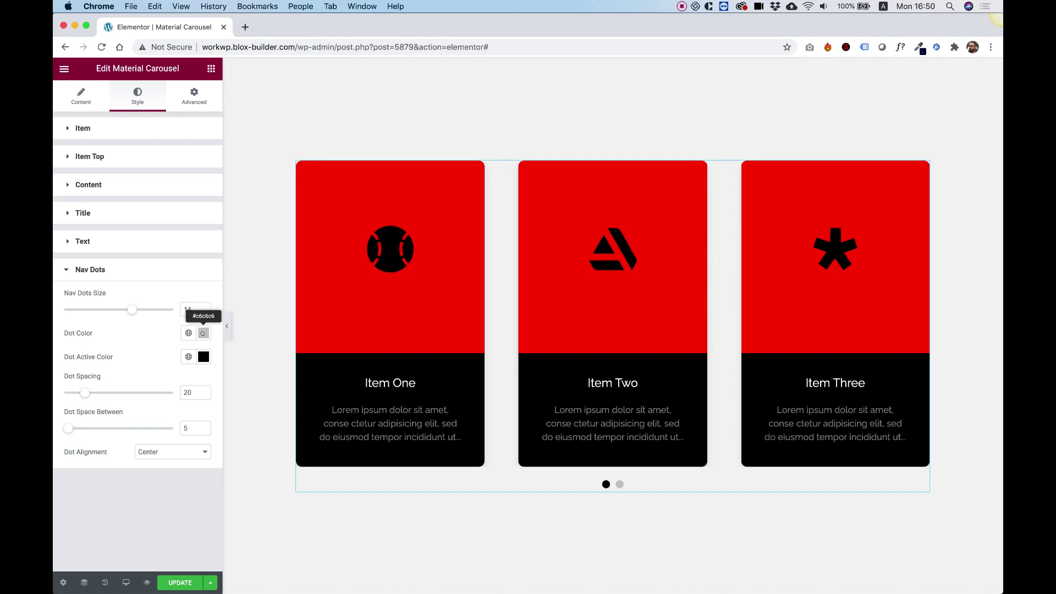
{"action": "left_click", "coordinate": [202, 333]}
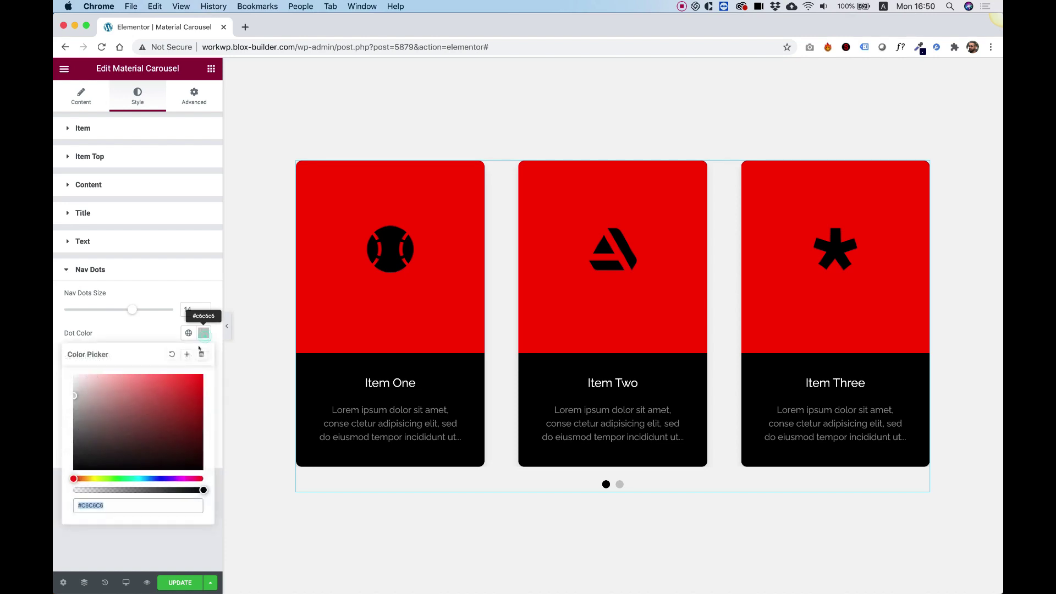
{"action": "type", "text": "#FB0000"}
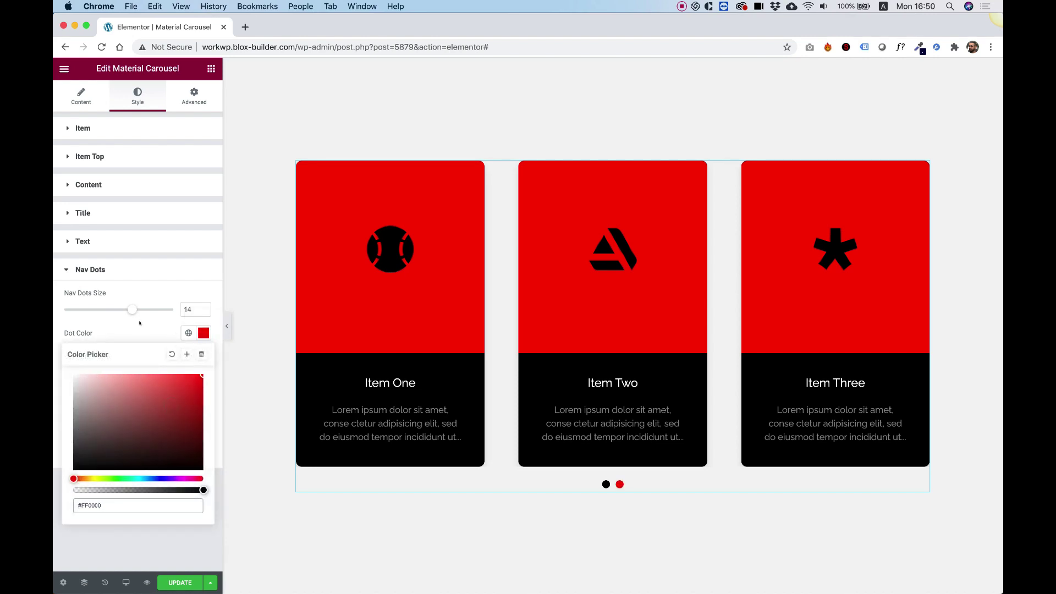
{"action": "left_click", "coordinate": [139, 323]}
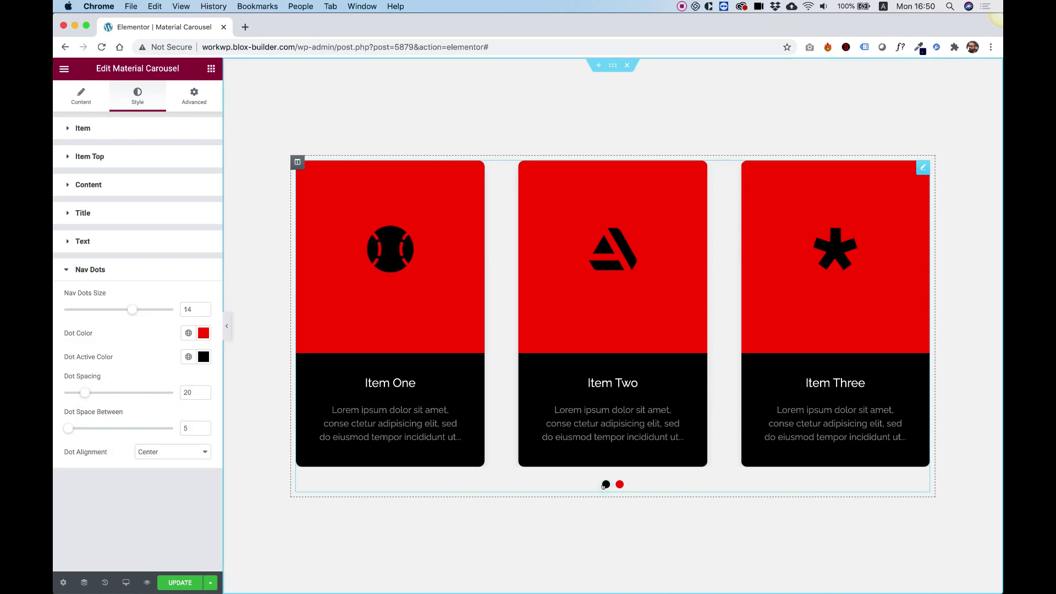
{"action": "left_click", "coordinate": [619, 484]}
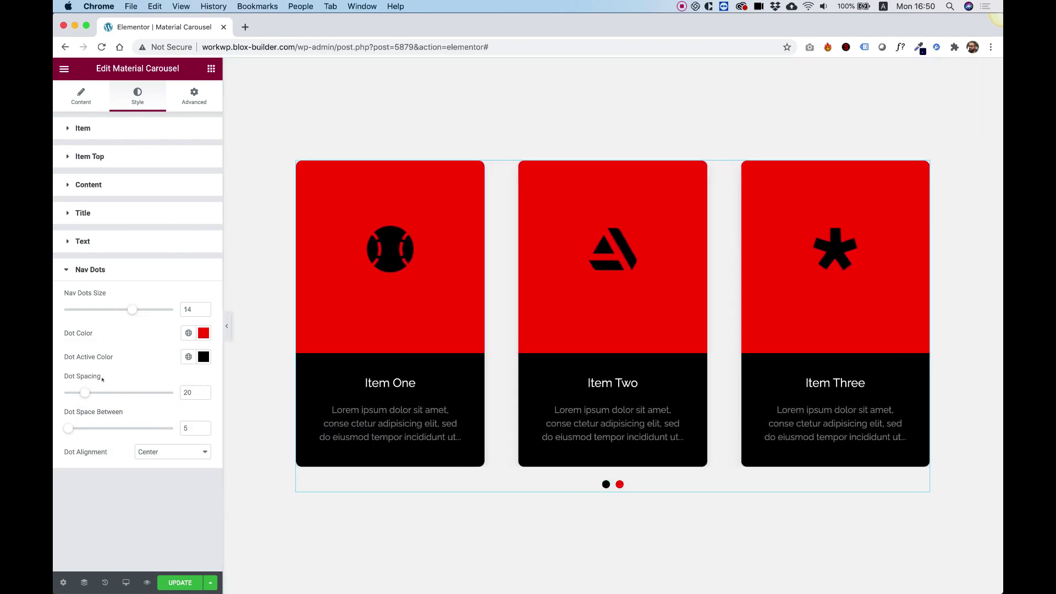
{"action": "left_click_drag", "start_coordinate": [84, 393], "coordinate": [101, 392]}
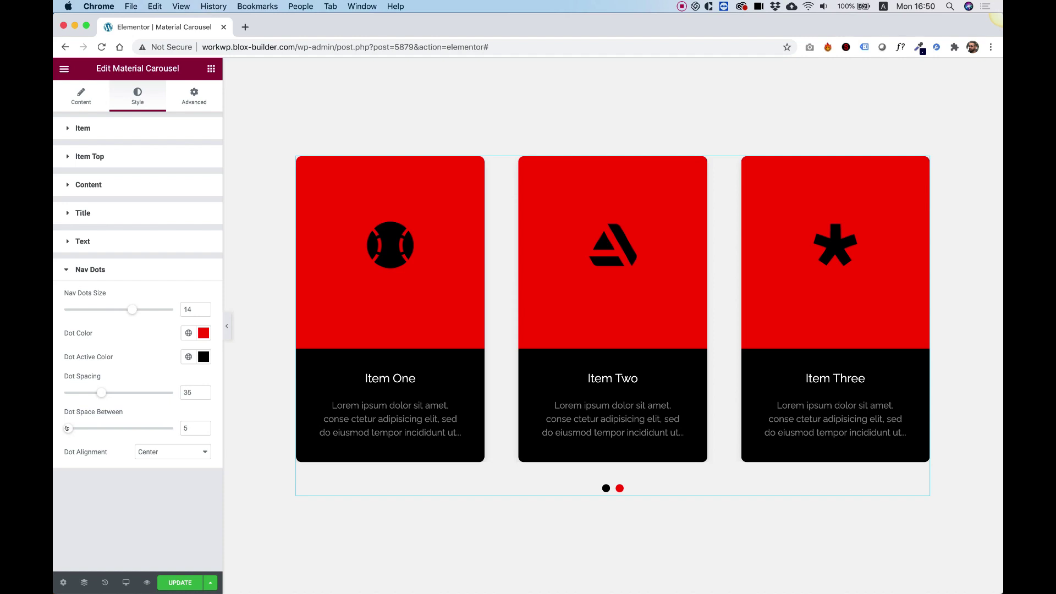
{"action": "mouse_move", "coordinate": [66, 429]}
{"action": "left_mouse_down"}
{"action": "mouse_move", "coordinate": [86, 428]}
{"action": "mouse_move", "coordinate": [69, 428]}
{"action": "left_mouse_up"}
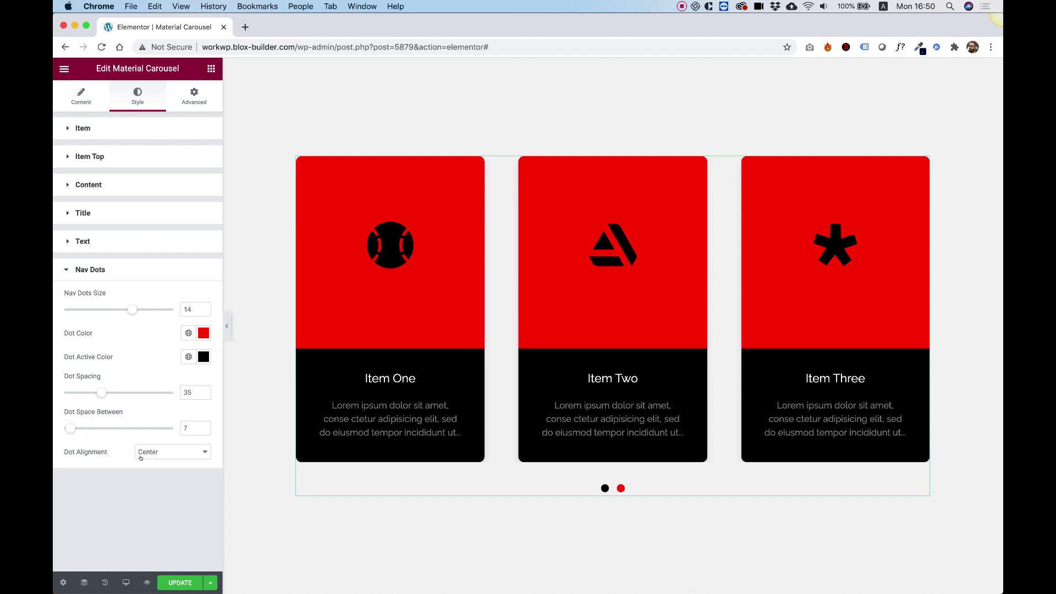